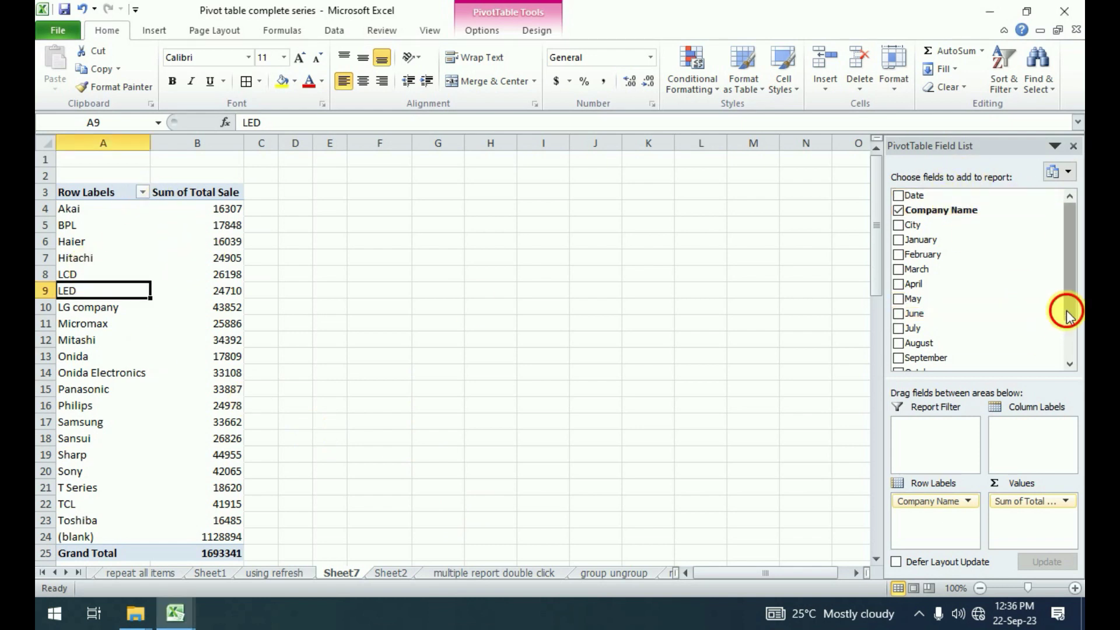
left_click_drag(1070, 312, 1074, 397)
left_click(207, 293)
left_click(204, 241)
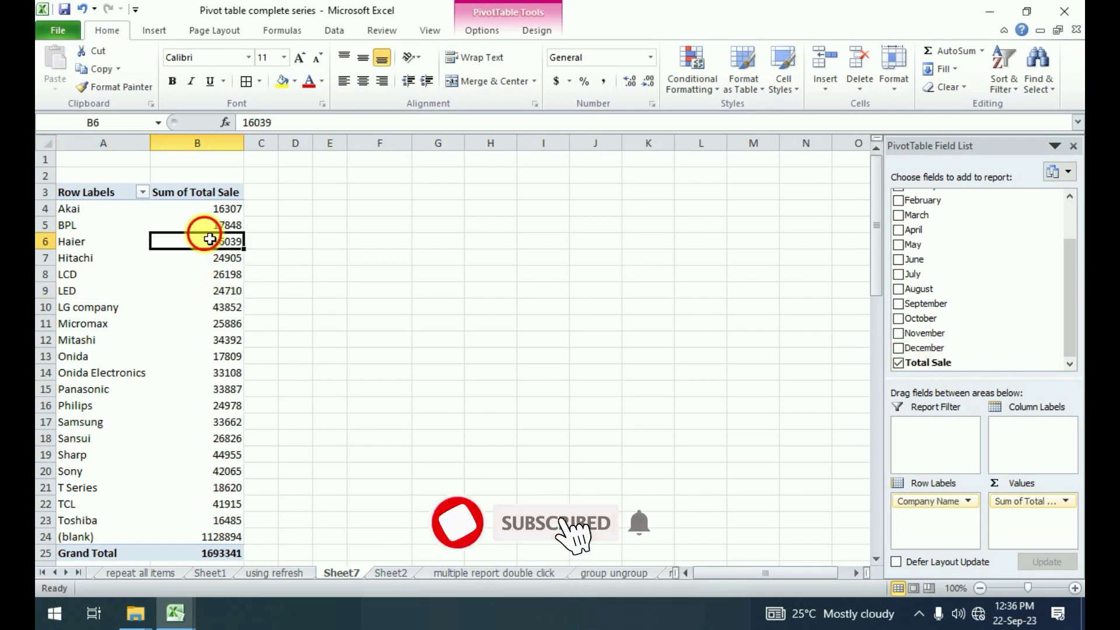
left_click(214, 340)
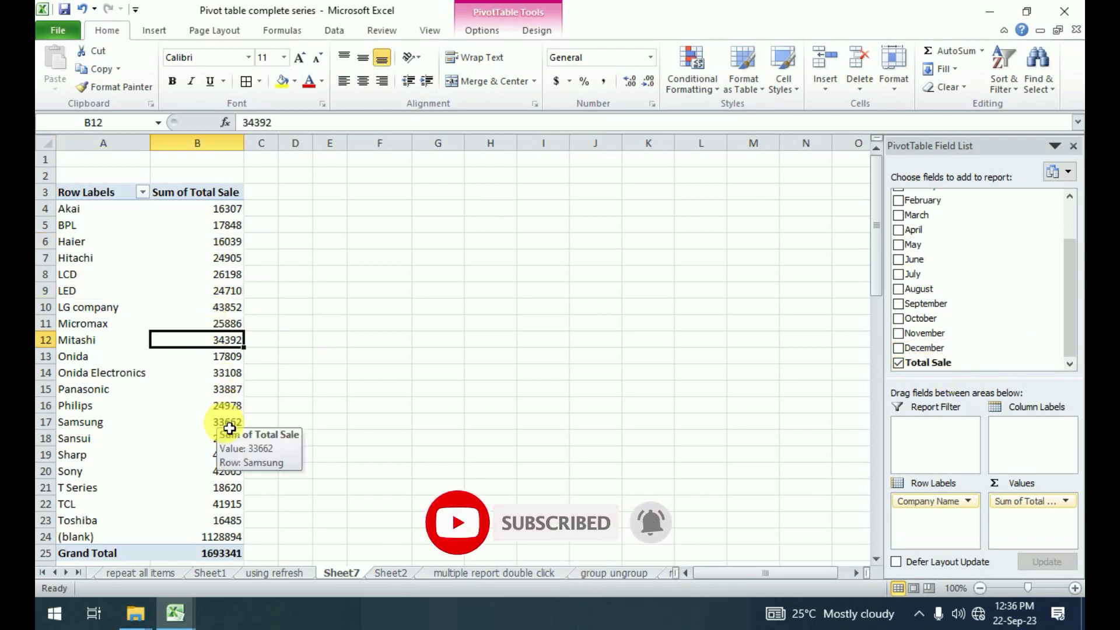
Step: Filter the pivot table's company rows with a value filter to the Top 10 Items by Sum of Total Sale
left_click(181, 210)
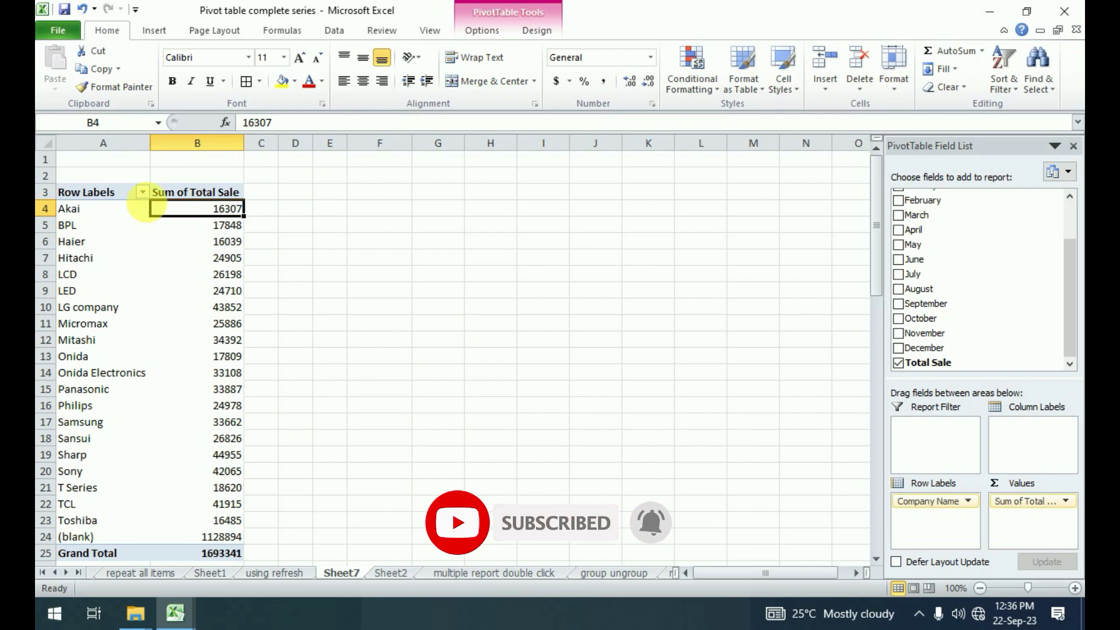
left_click(142, 193)
mouse_move(101, 304)
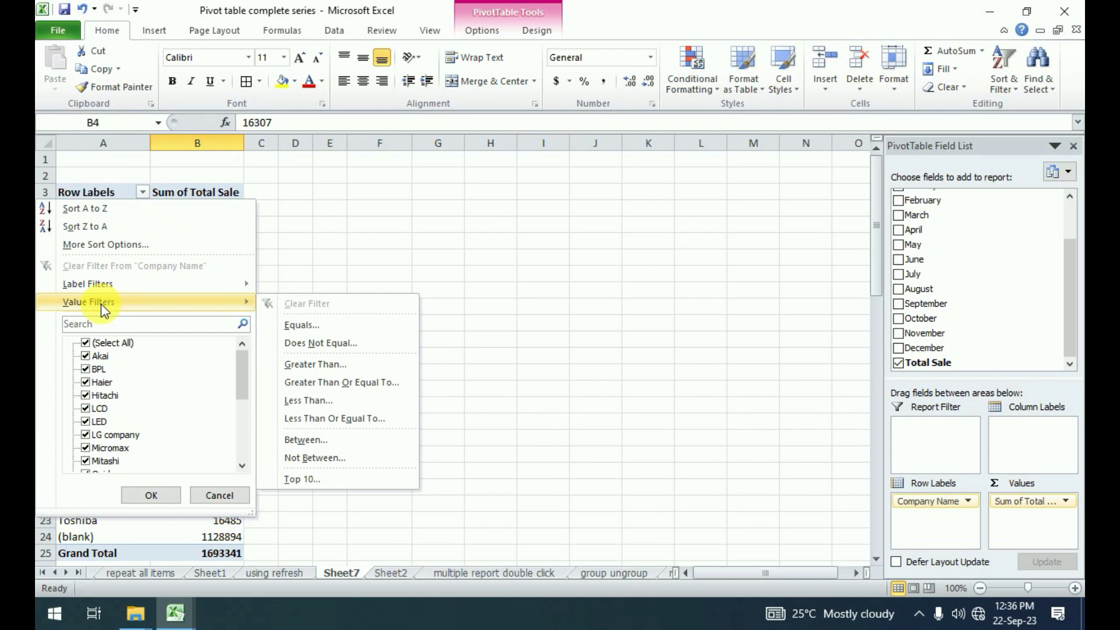
left_click(302, 479)
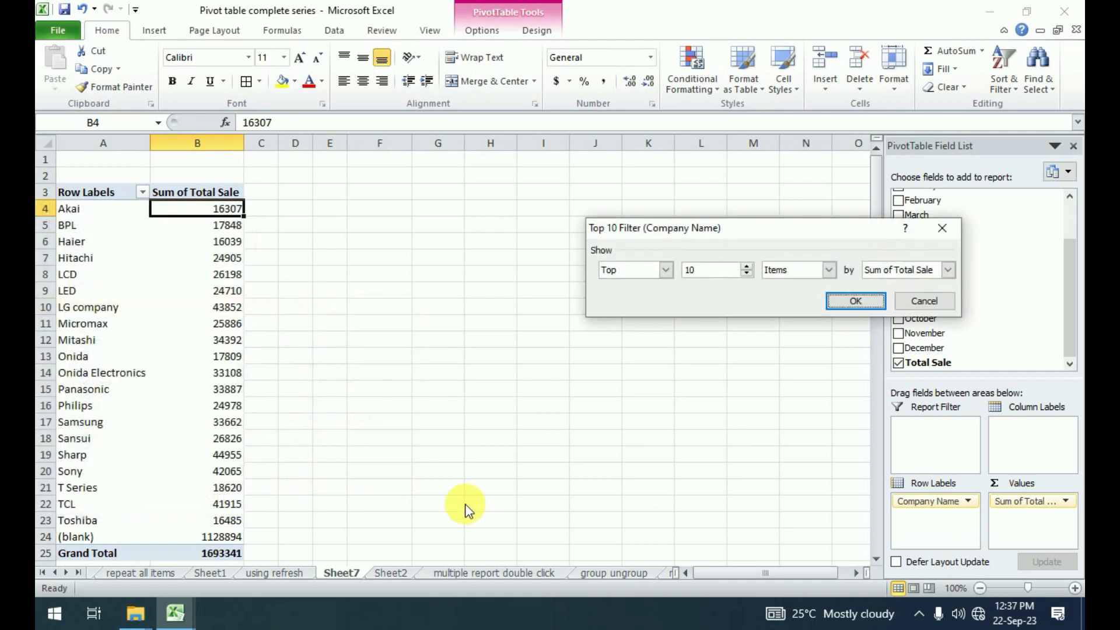
left_click(855, 301)
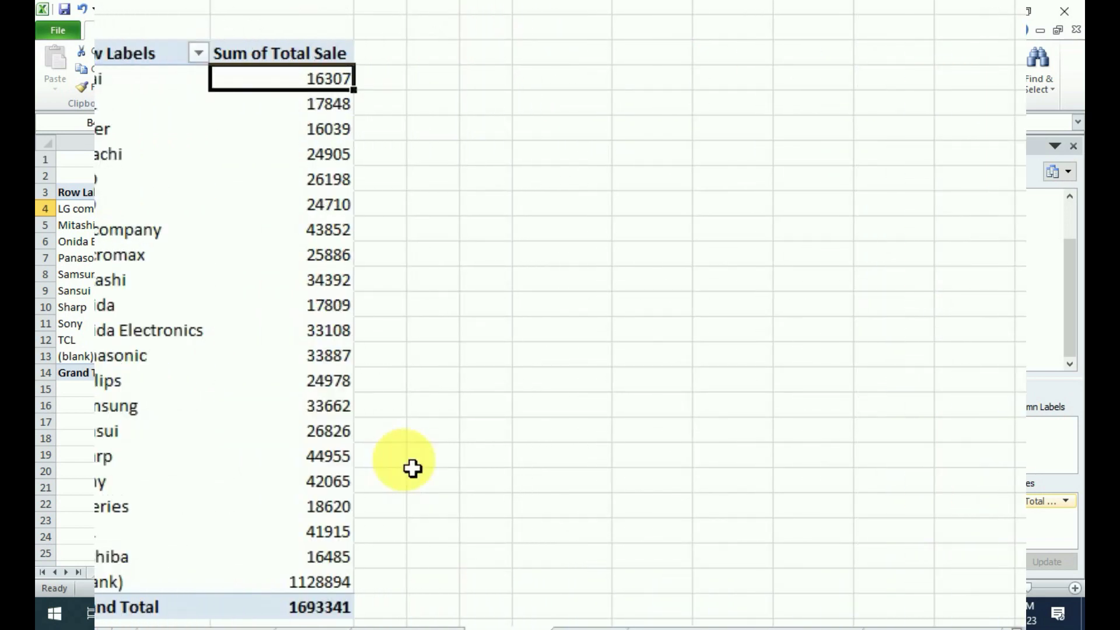
Step: Check the unfiltered Grand Total, apply the Top 10 Items value filter by Sum of Total Sale again, and compare the Grand Total
scroll(418, 506, "down", 1)
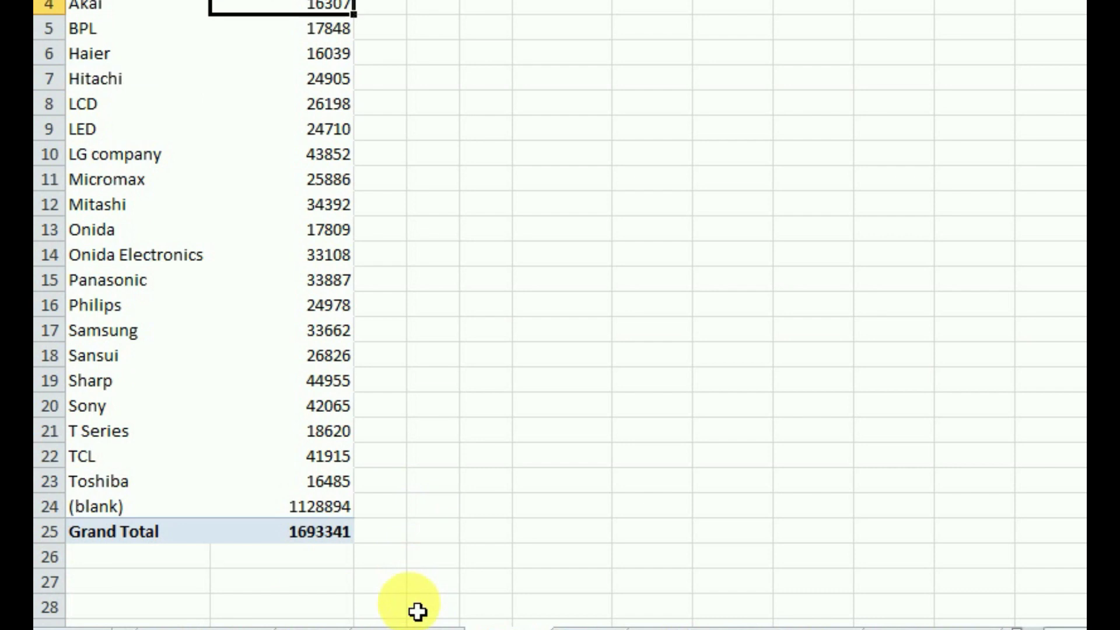
left_click(315, 533)
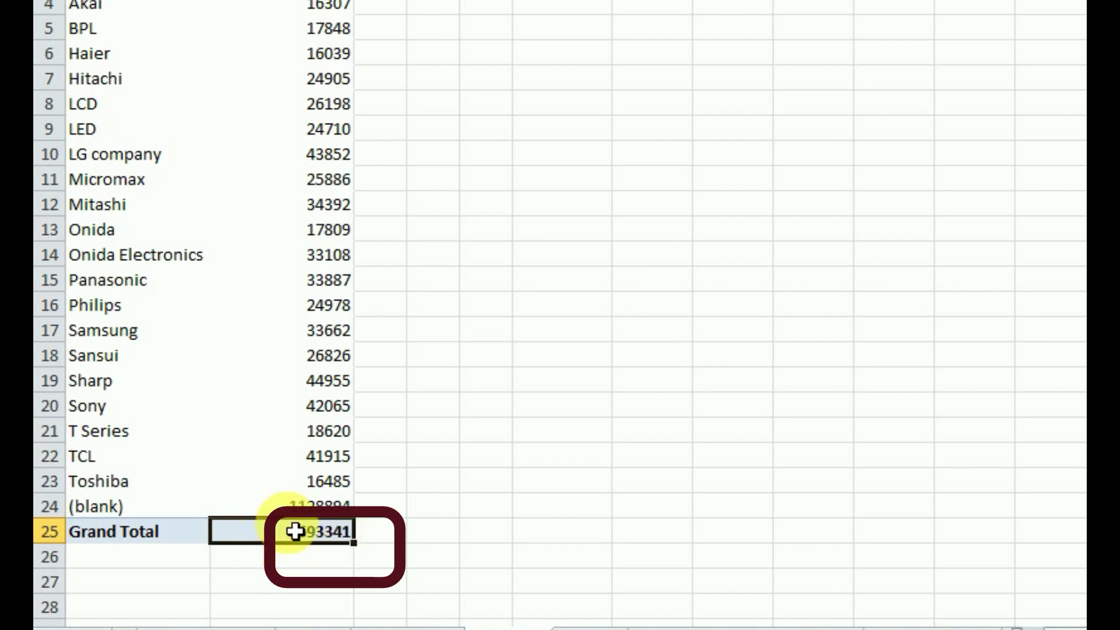
mouse_move(334, 531)
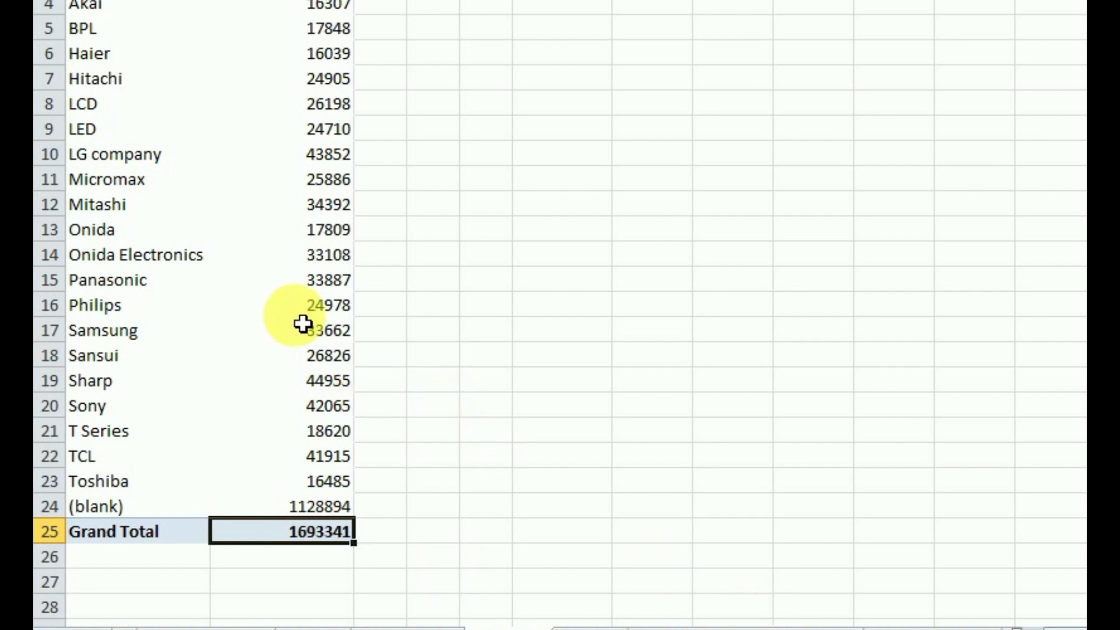
scroll(316, 247, "up", 1)
left_click(198, 53)
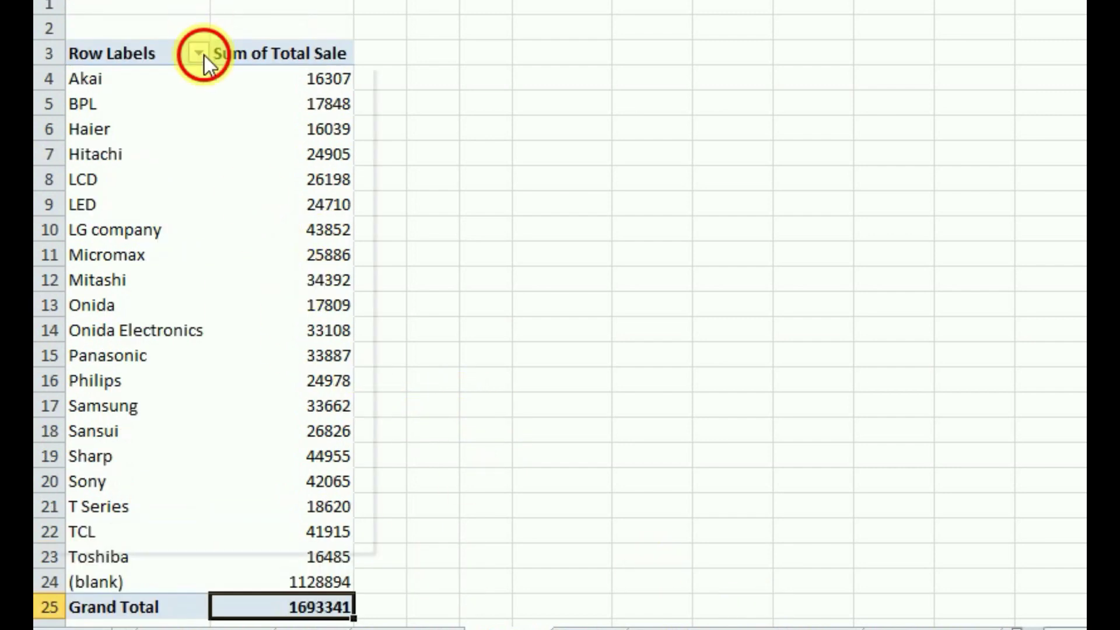
mouse_move(117, 220)
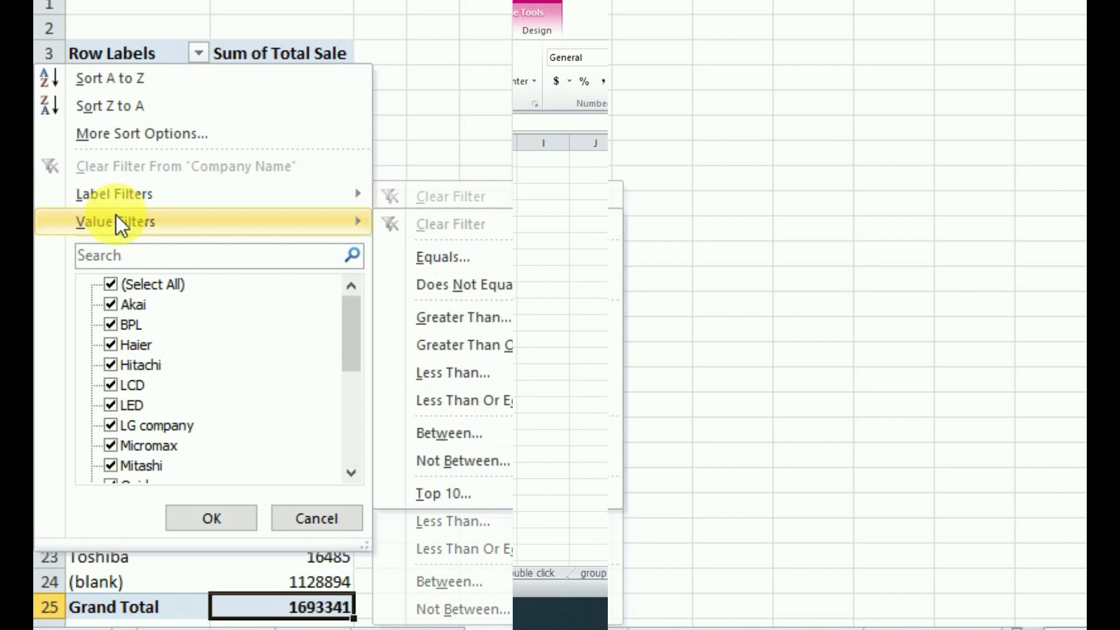
left_click(298, 477)
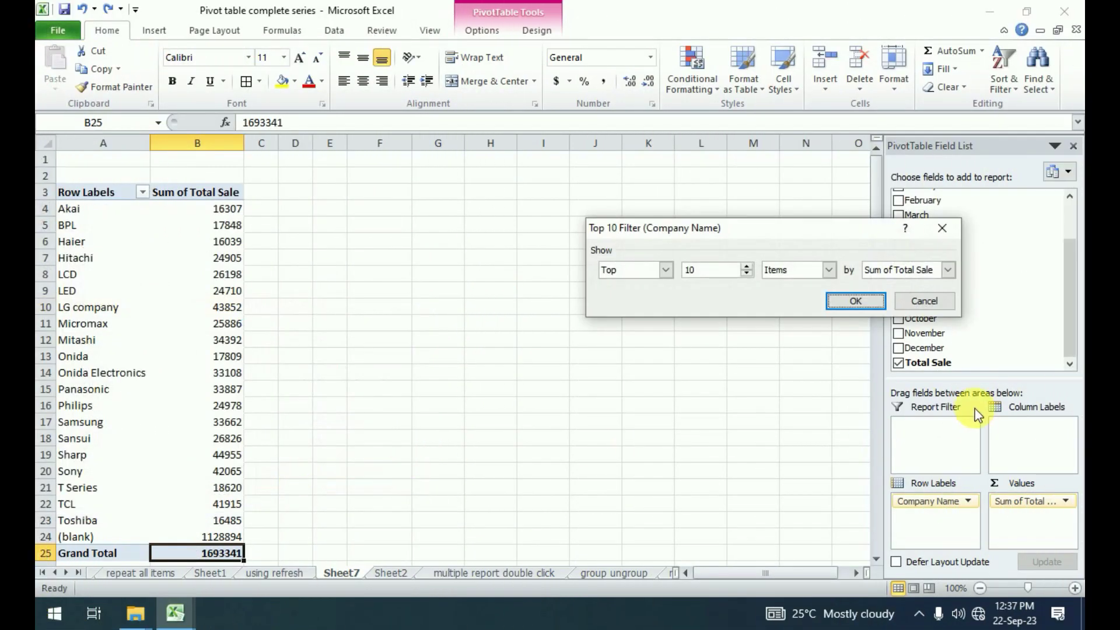
left_click(874, 309)
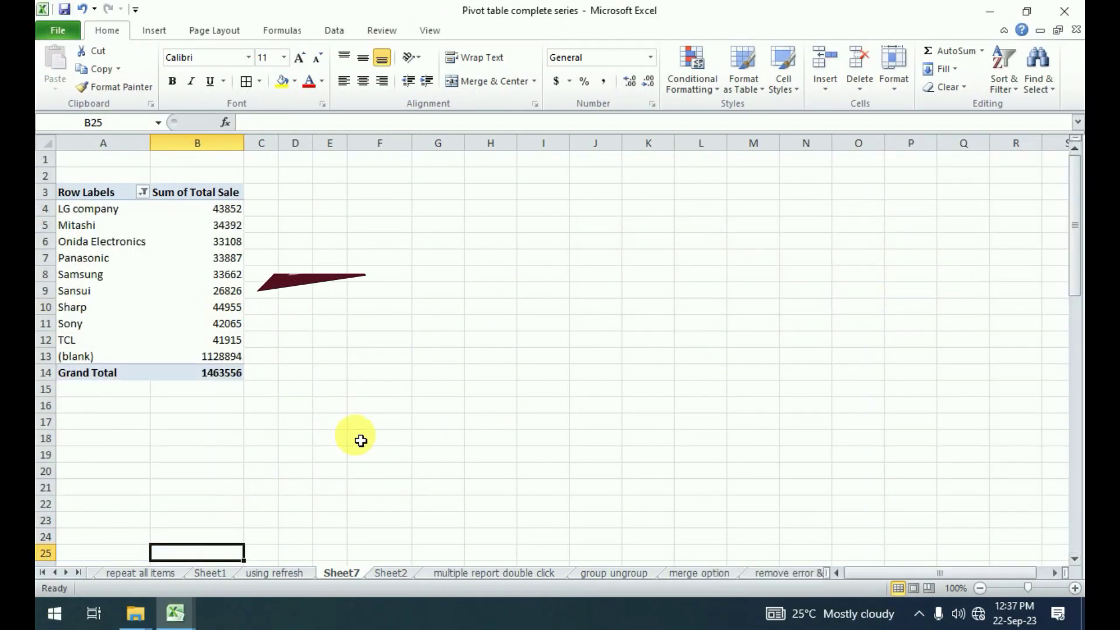
left_click(223, 378)
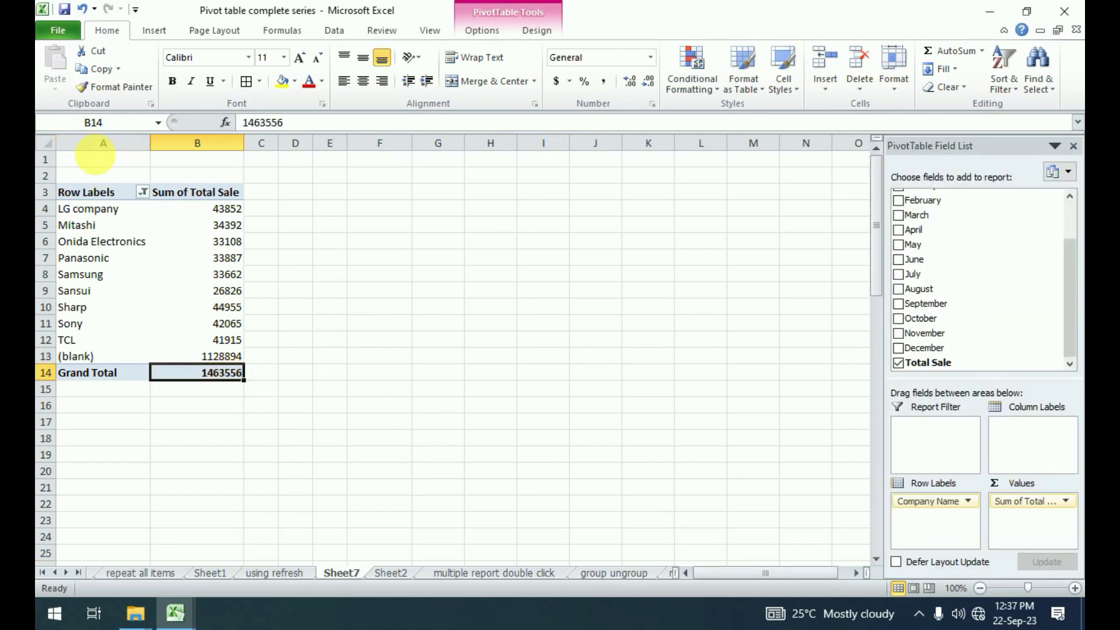
Step: Clear the Top 10 value filter from the pivot table's company row labels
left_click(142, 192)
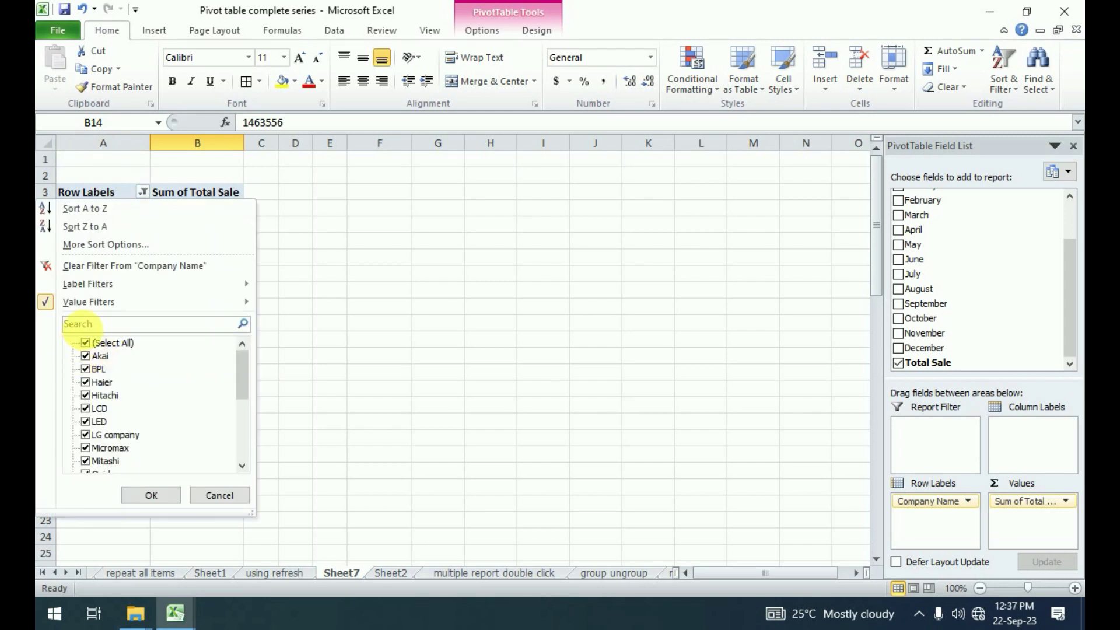
mouse_move(84, 303)
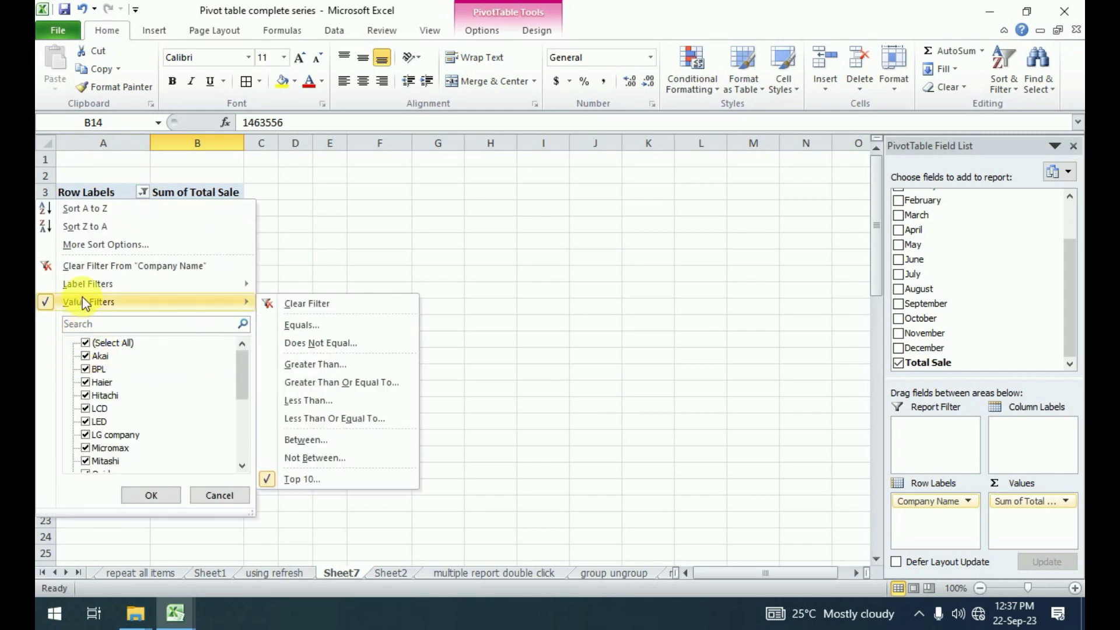
left_click(303, 307)
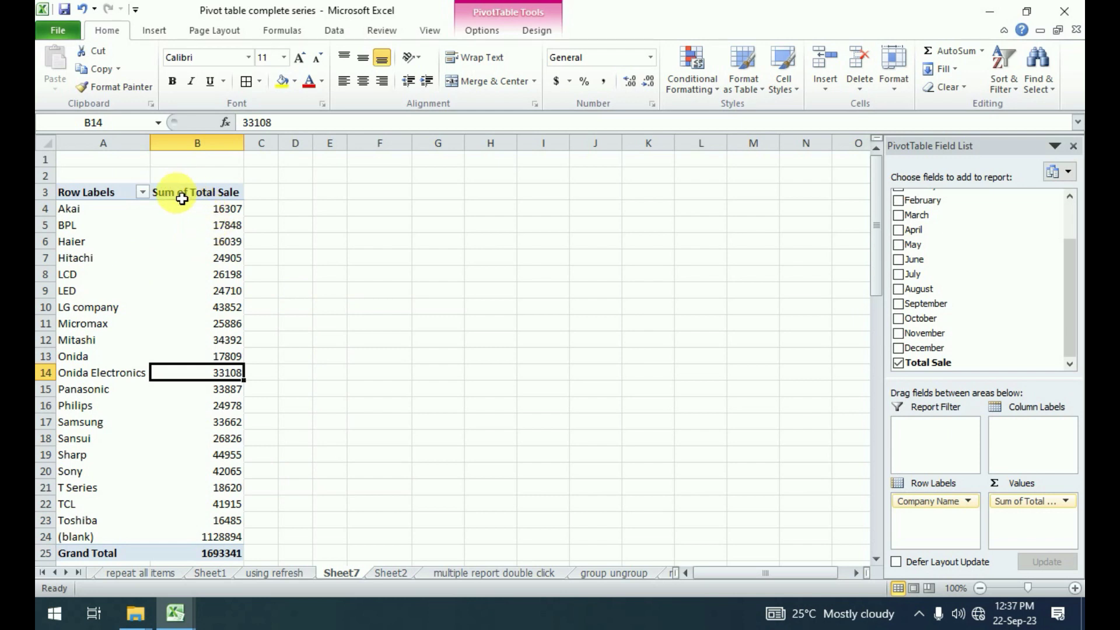
Step: Turn on AutoFilter for the pivot table headers from the empty cell C3 beside the Sum of Total Sale header
left_click(181, 194)
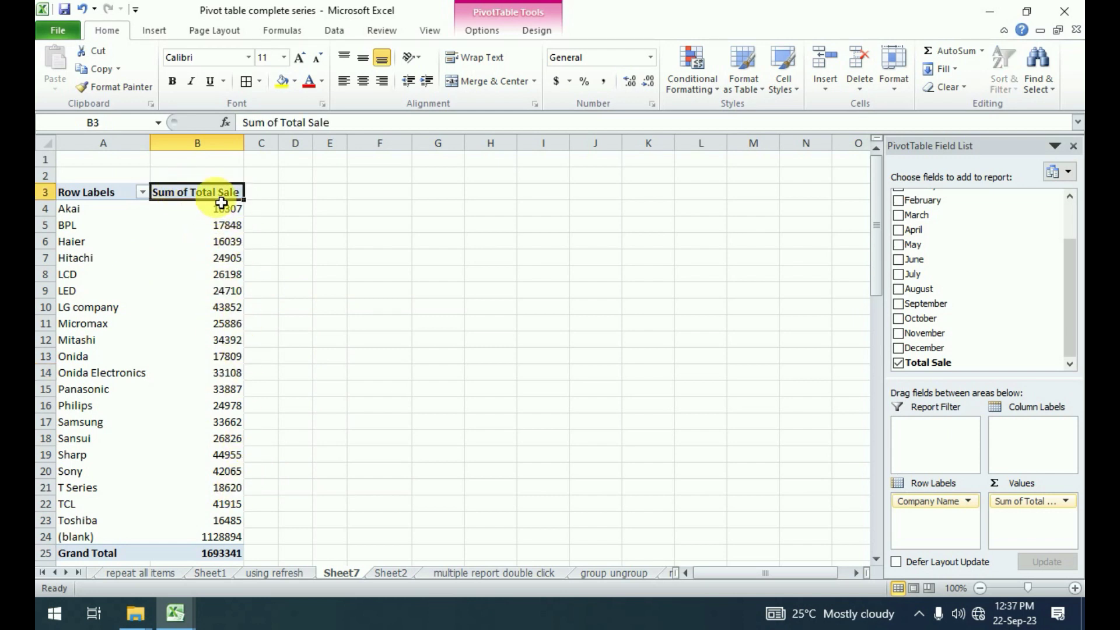
left_click(273, 202)
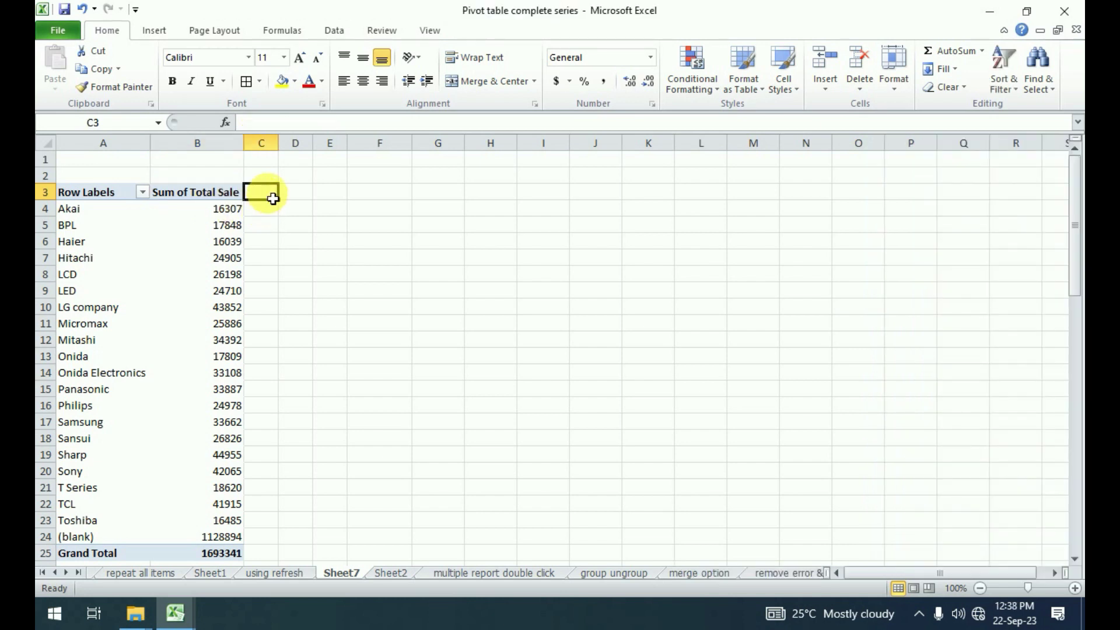
left_click(336, 26)
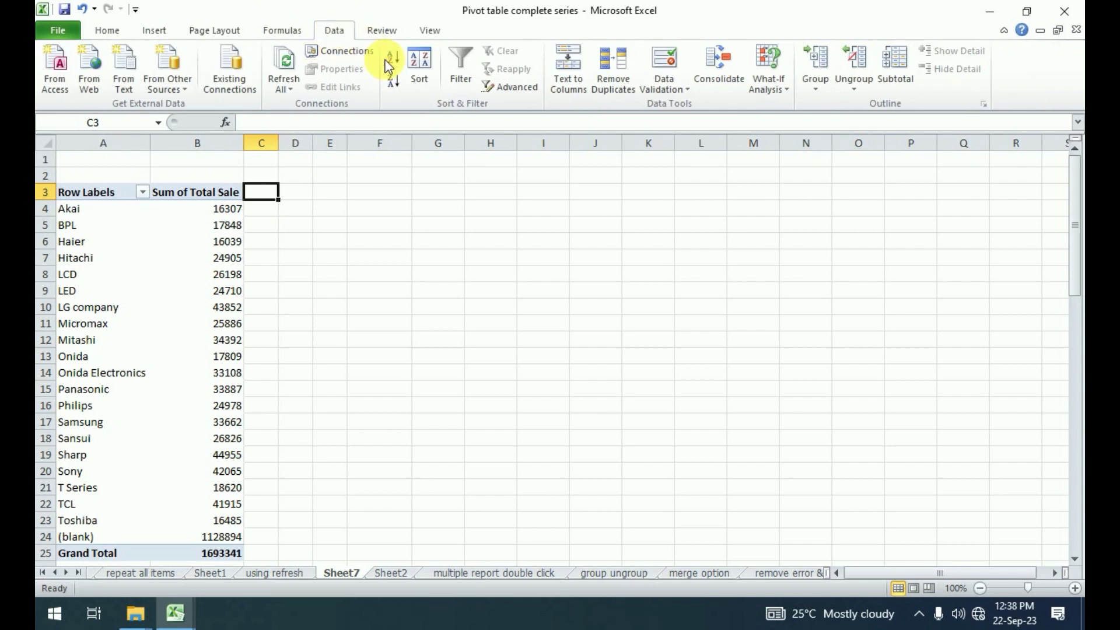
left_click(460, 66)
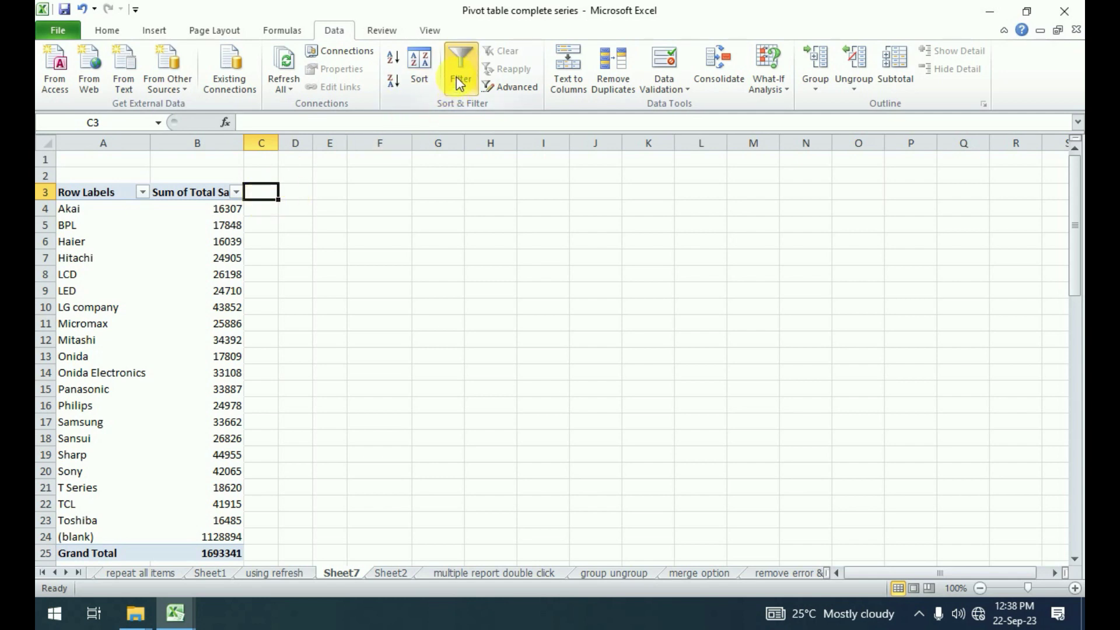
Step: Filter the Sum of Total Sale column to the Top 10 Items with a number filter and check the Grand Total and filter options
left_click(237, 193)
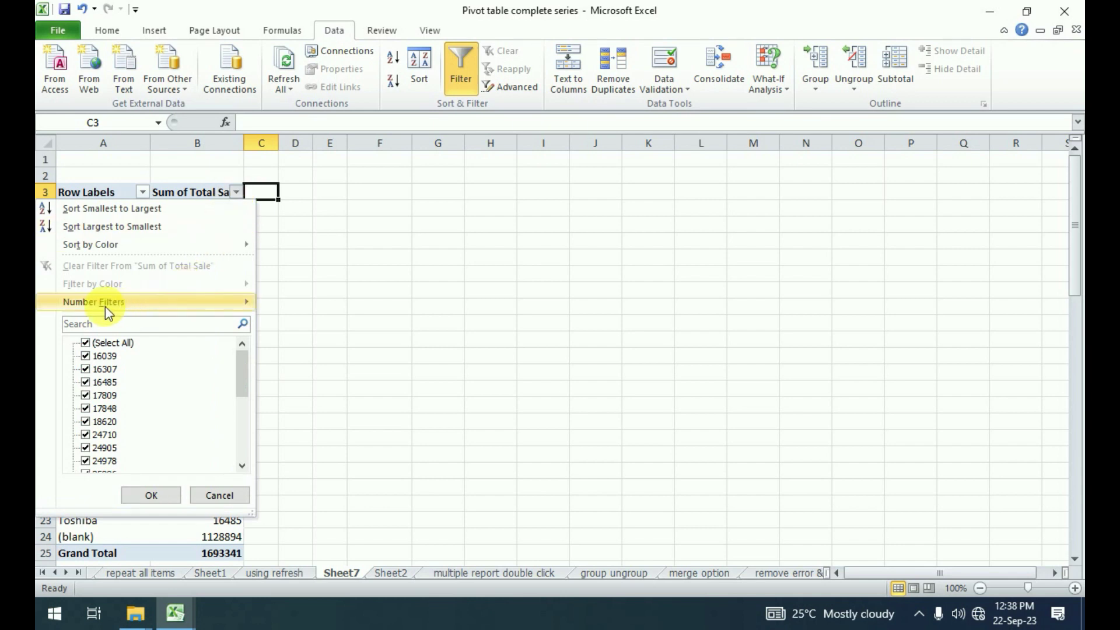
mouse_move(106, 307)
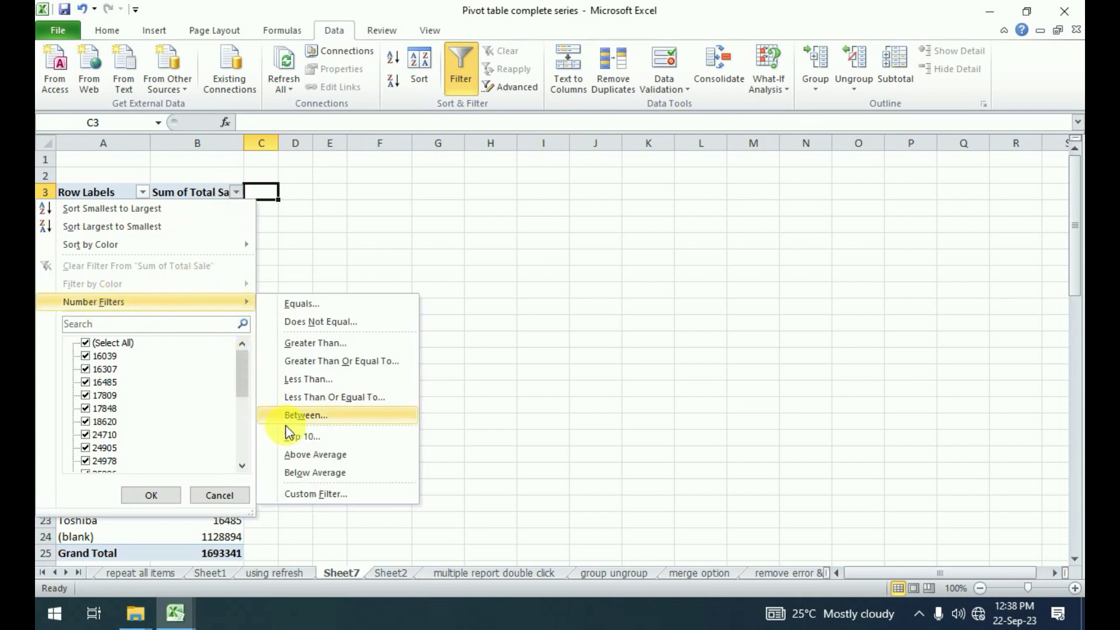
left_click(299, 437)
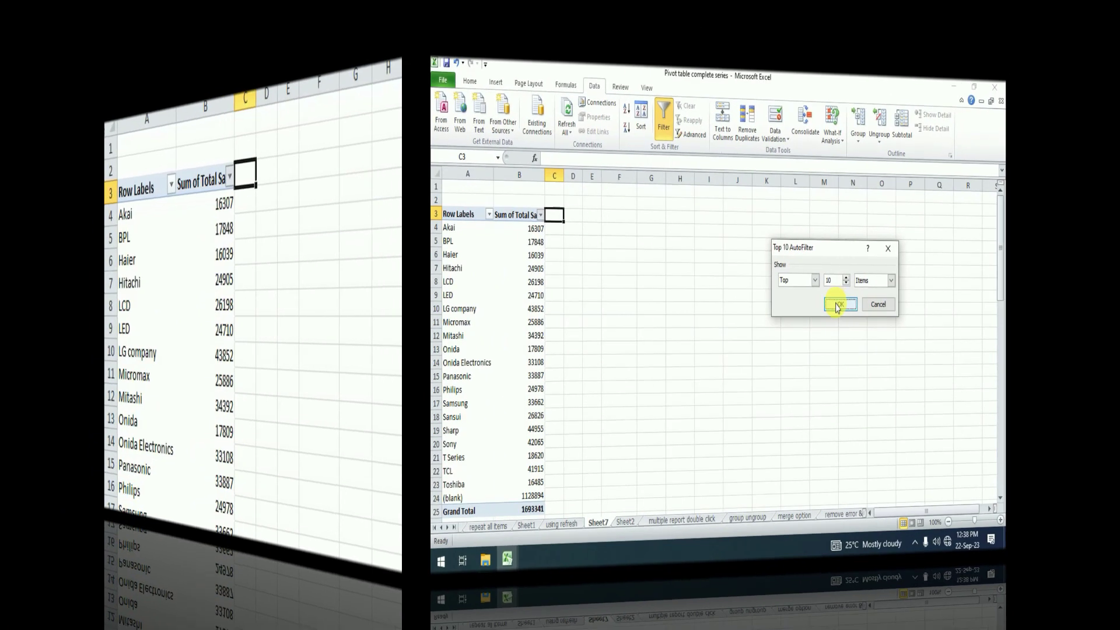
left_click(783, 300)
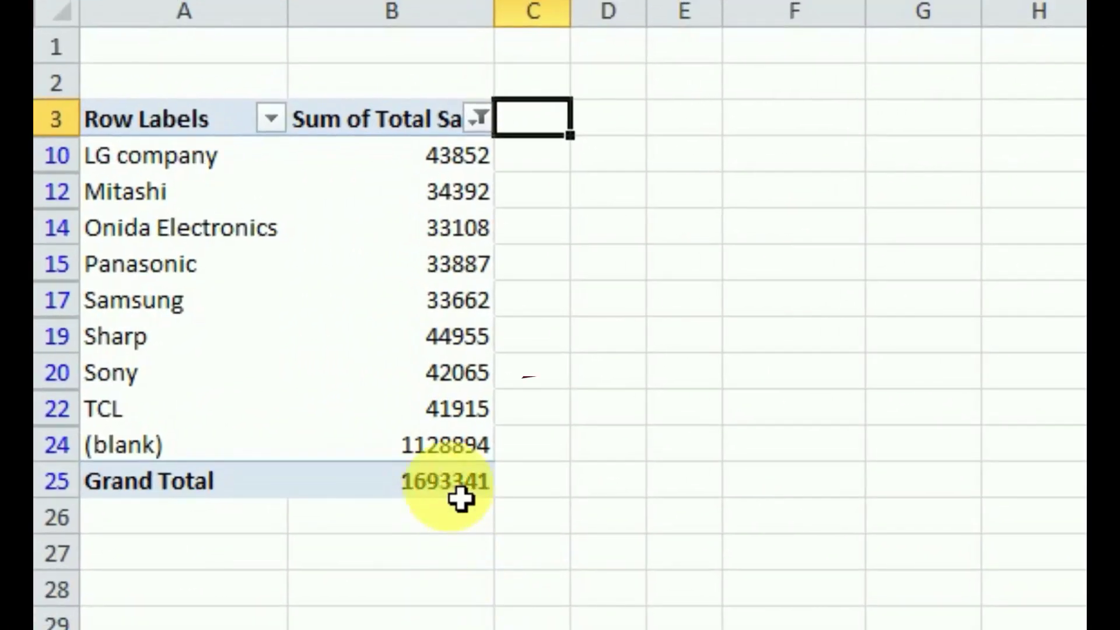
left_click(417, 460)
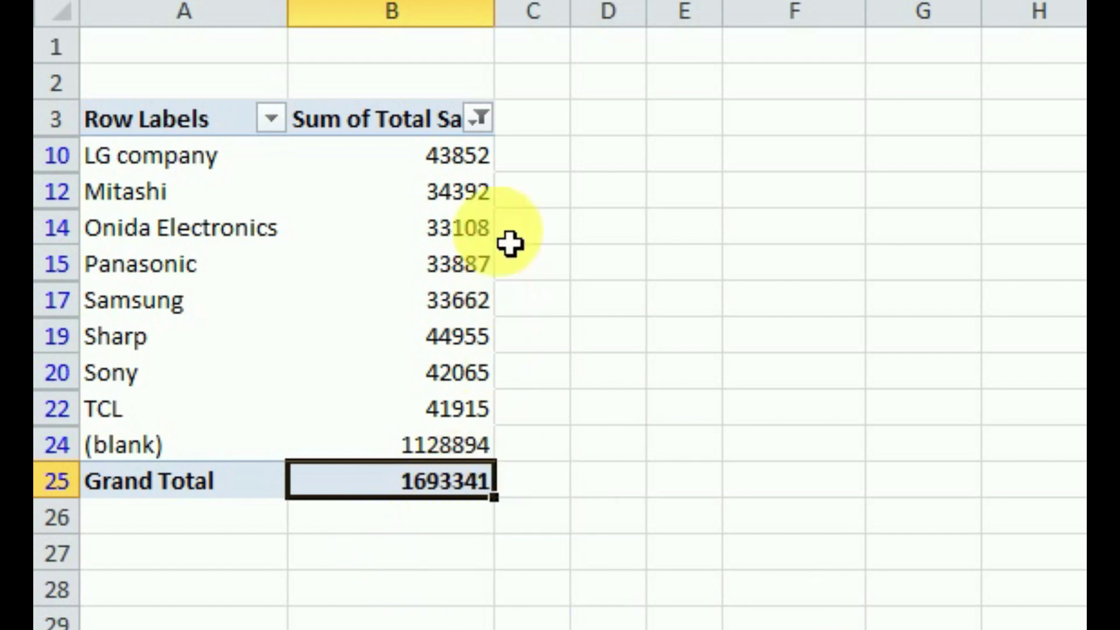
left_click(479, 119)
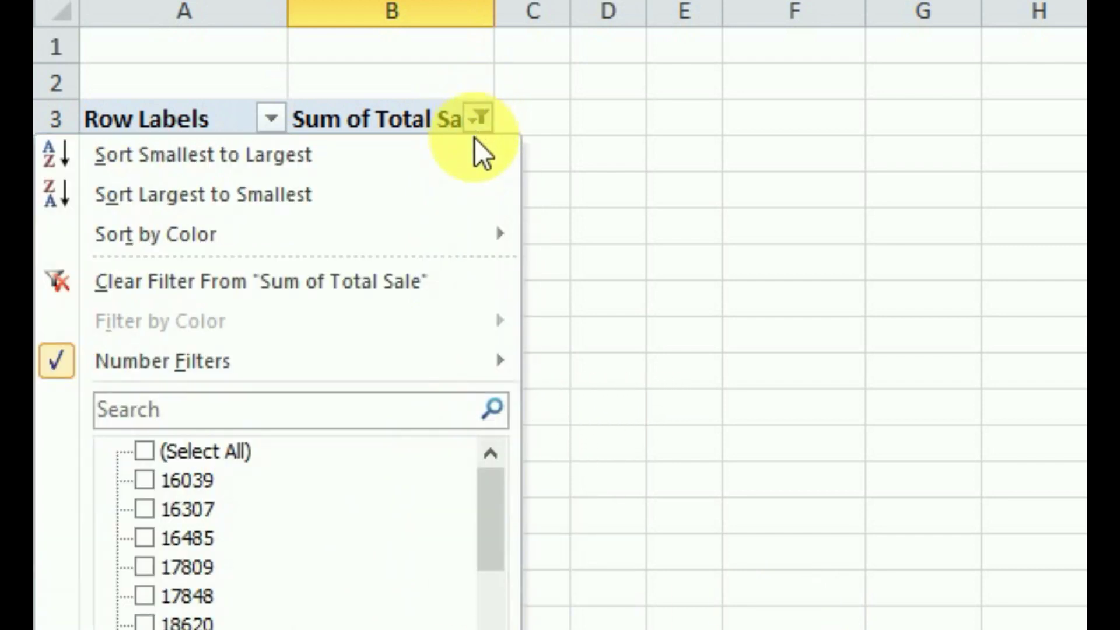
left_click(618, 557)
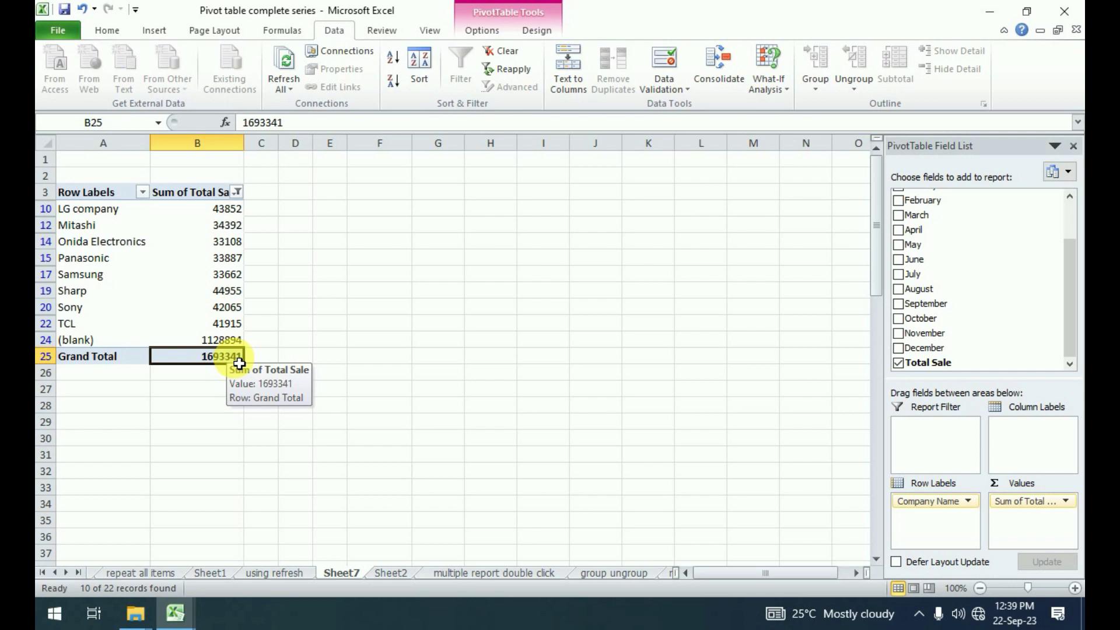
Step: Sort the Sum of Total Sale values from smallest to largest and again from largest to smallest
left_click(231, 213)
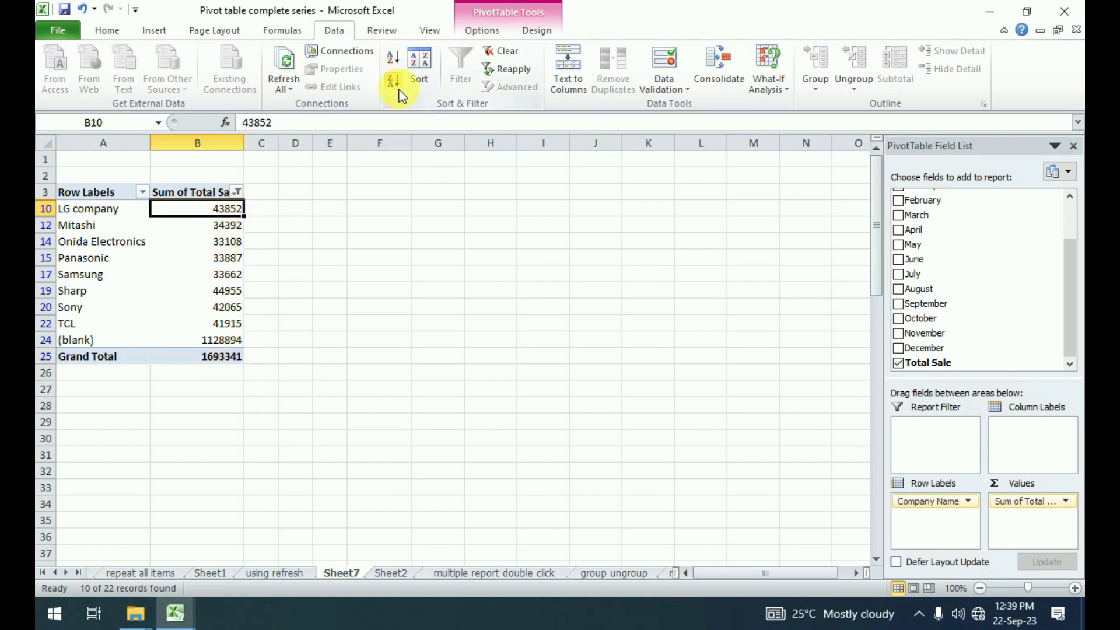
left_click(393, 58)
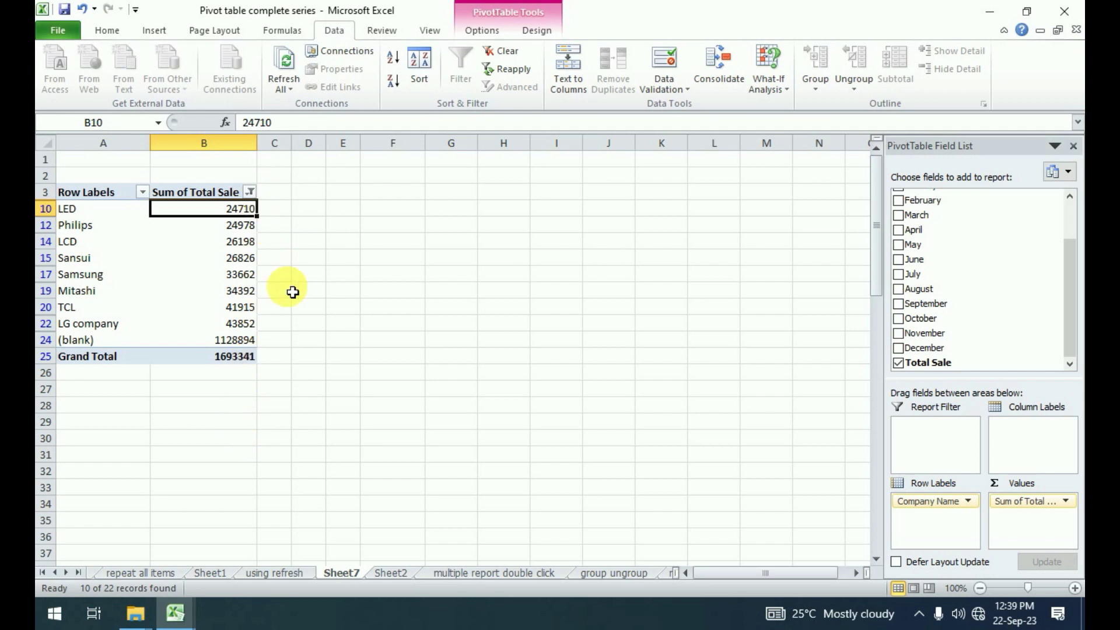
left_click(393, 81)
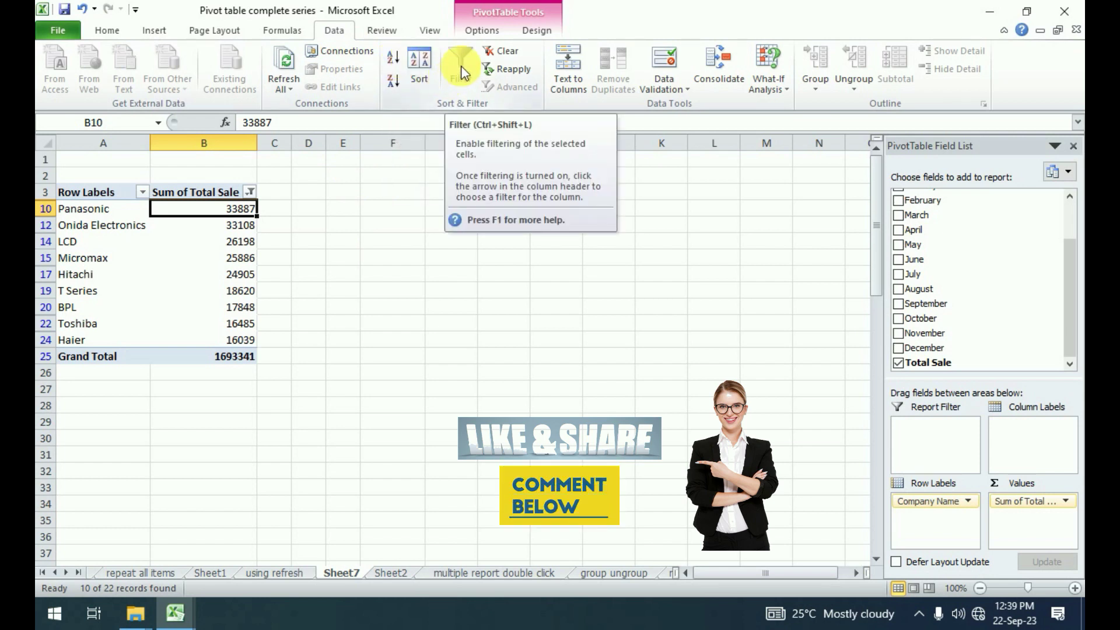
left_click(233, 239)
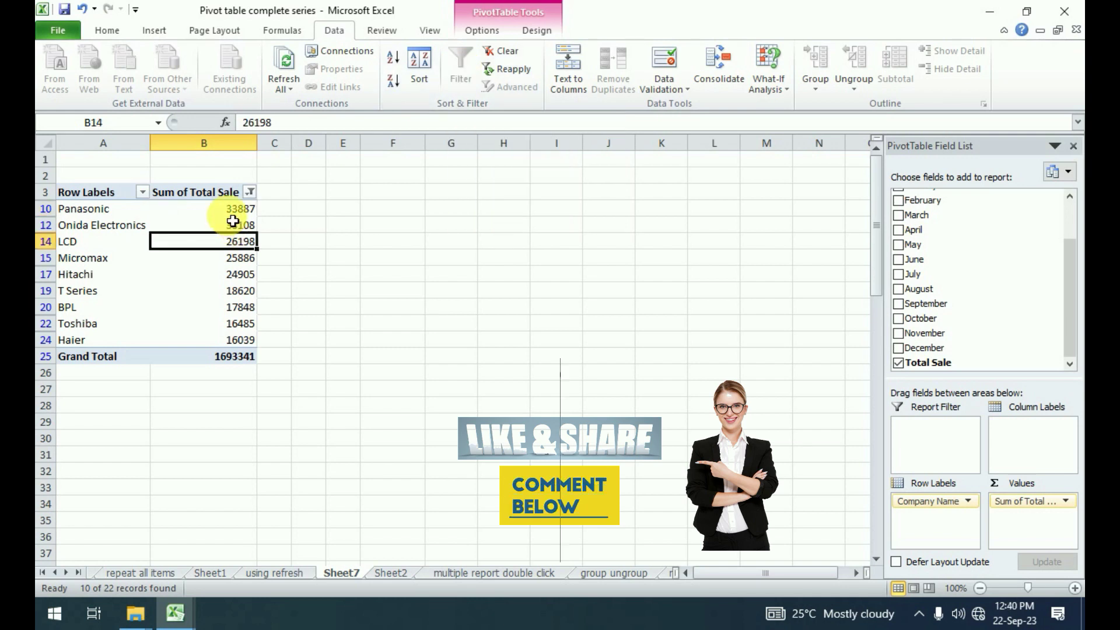